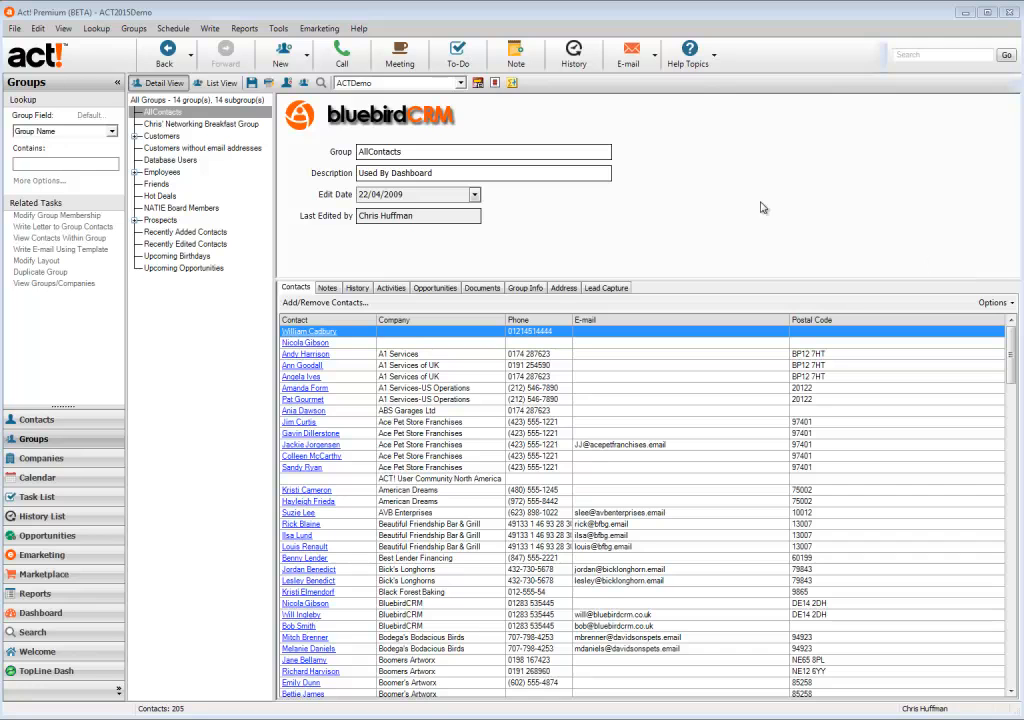
# - Create a new group named Newsletter Subscribers
pyautogui.click(284, 58)
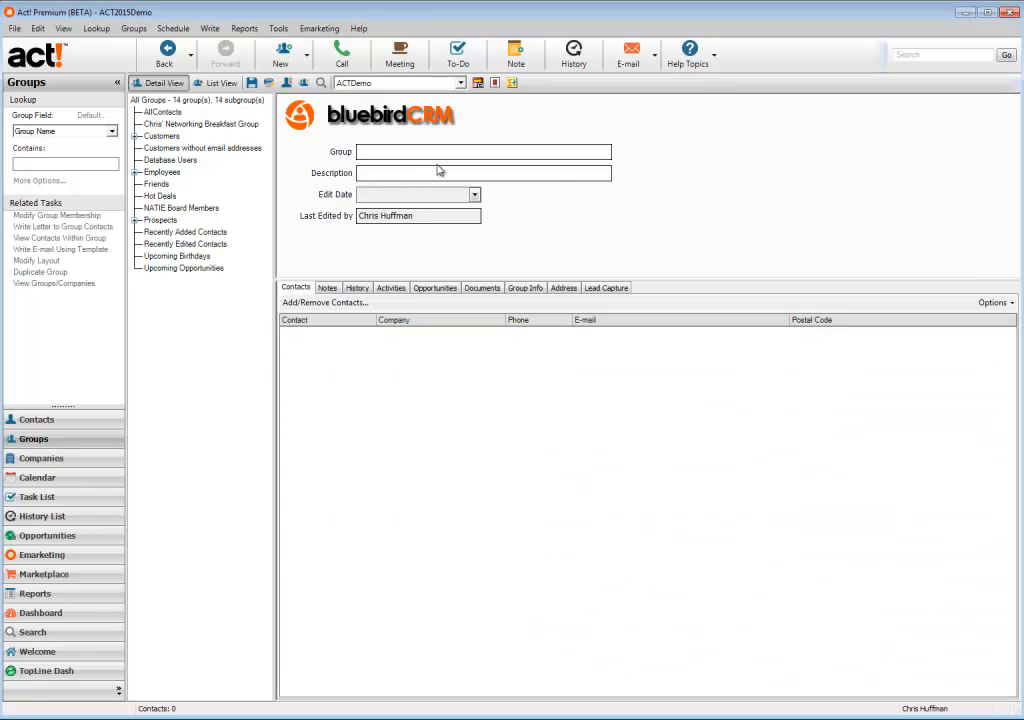
pyautogui.write('Nes')
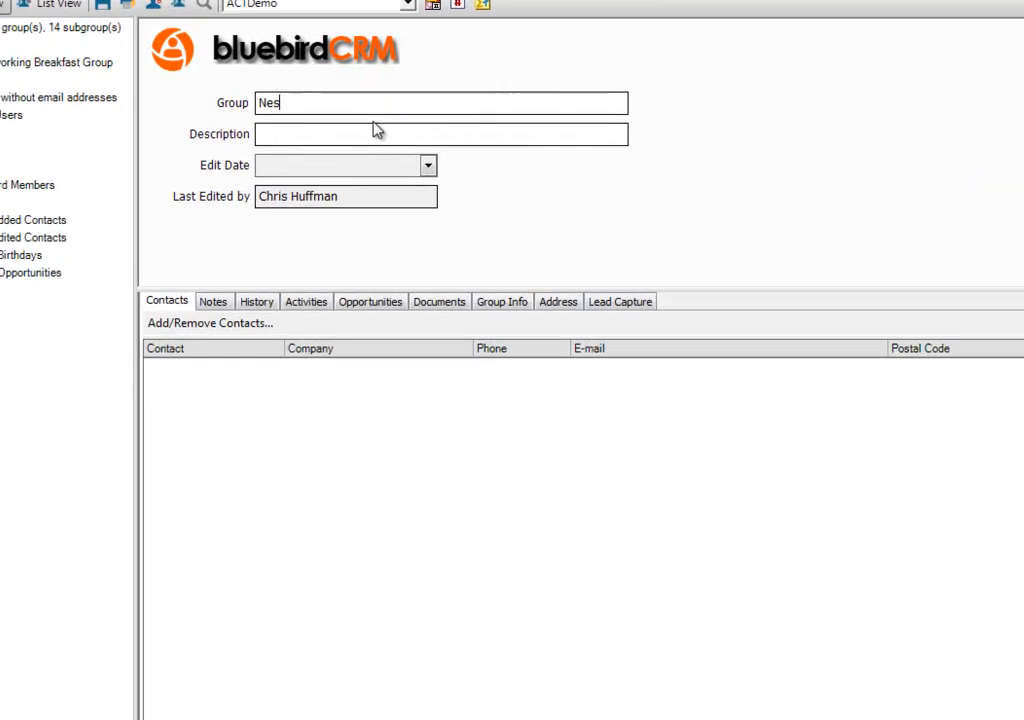
pyautogui.press('BackSpace')
pyautogui.write('wsletter S')
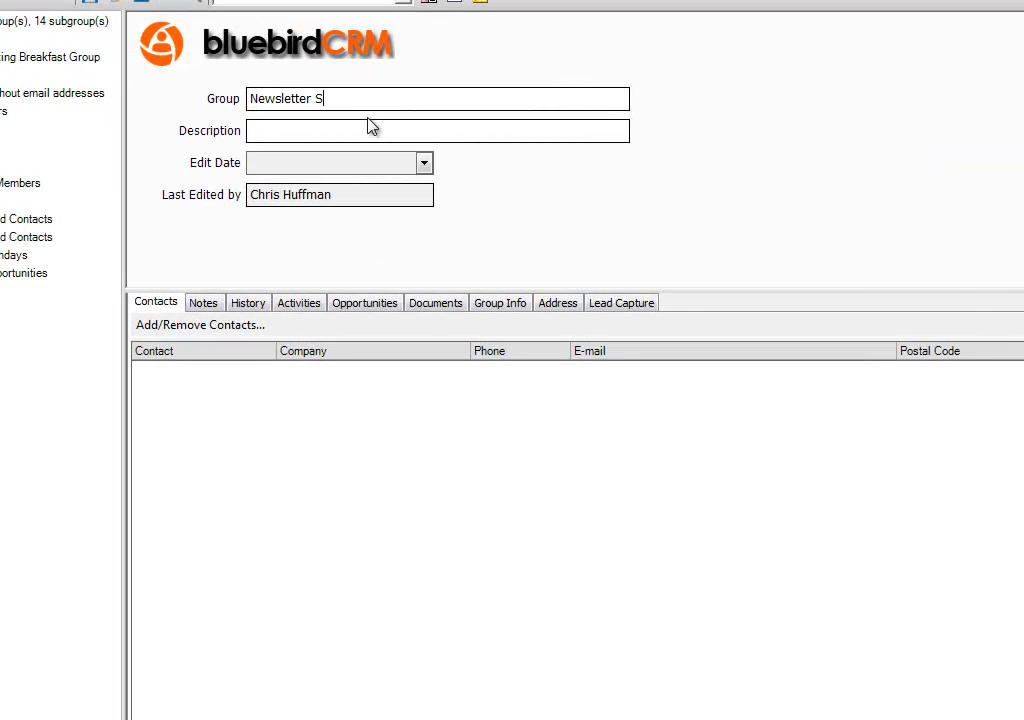
pyautogui.write('ubscribers')
# - Start a lead-capture webform for the group using the Extended layout and title it "Join our list"
pyautogui.click(630, 308)
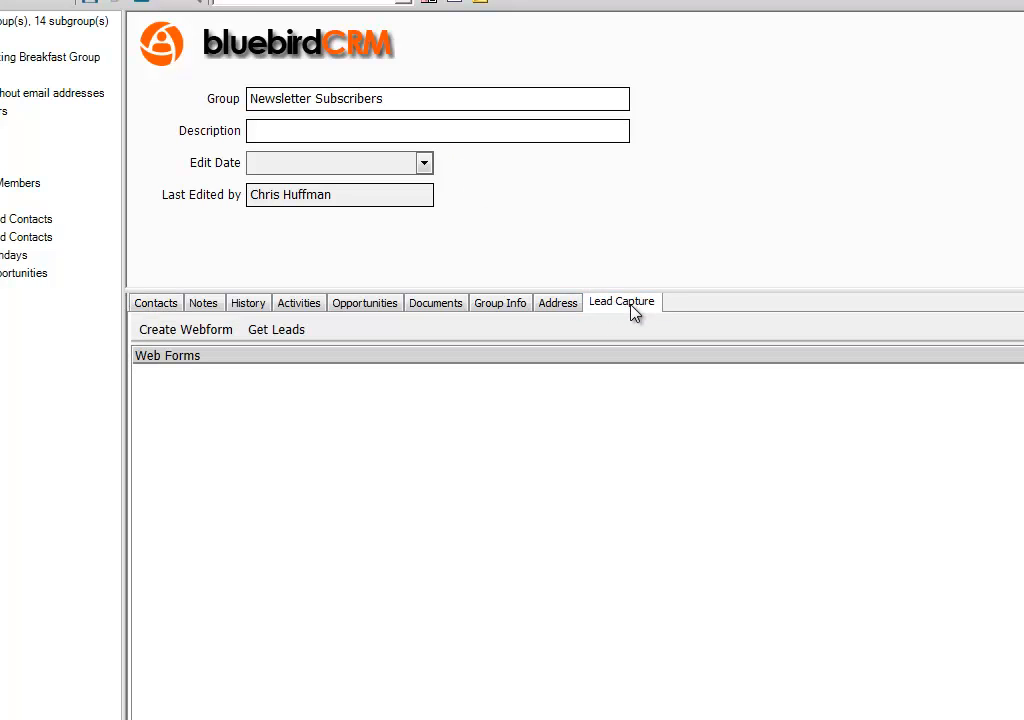
pyautogui.click(186, 336)
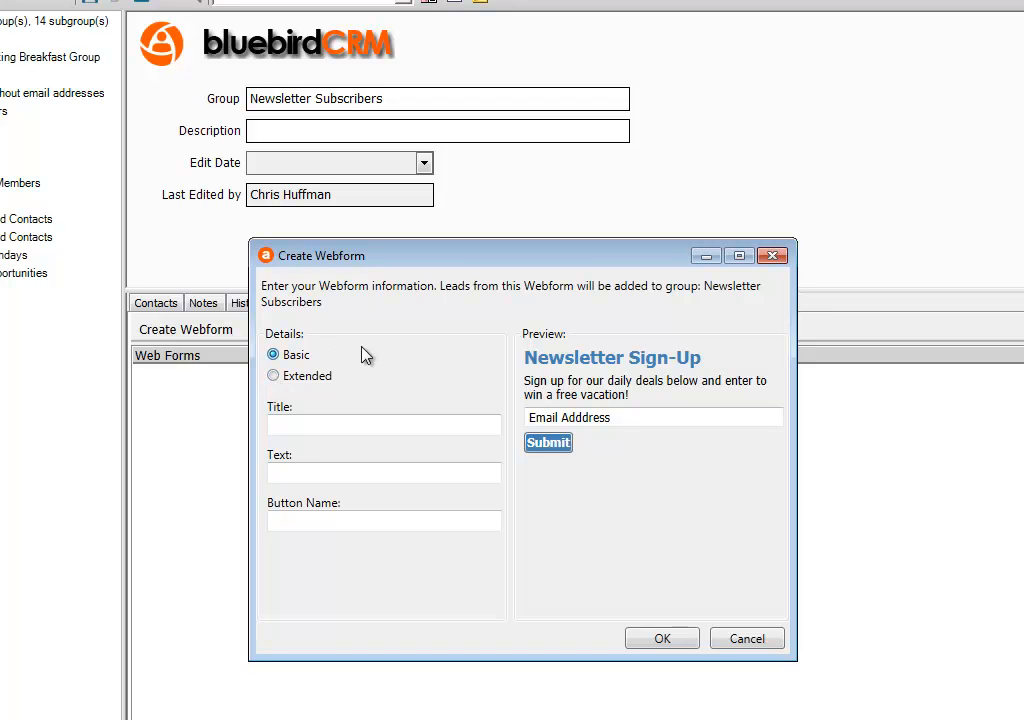
pyautogui.click(318, 378)
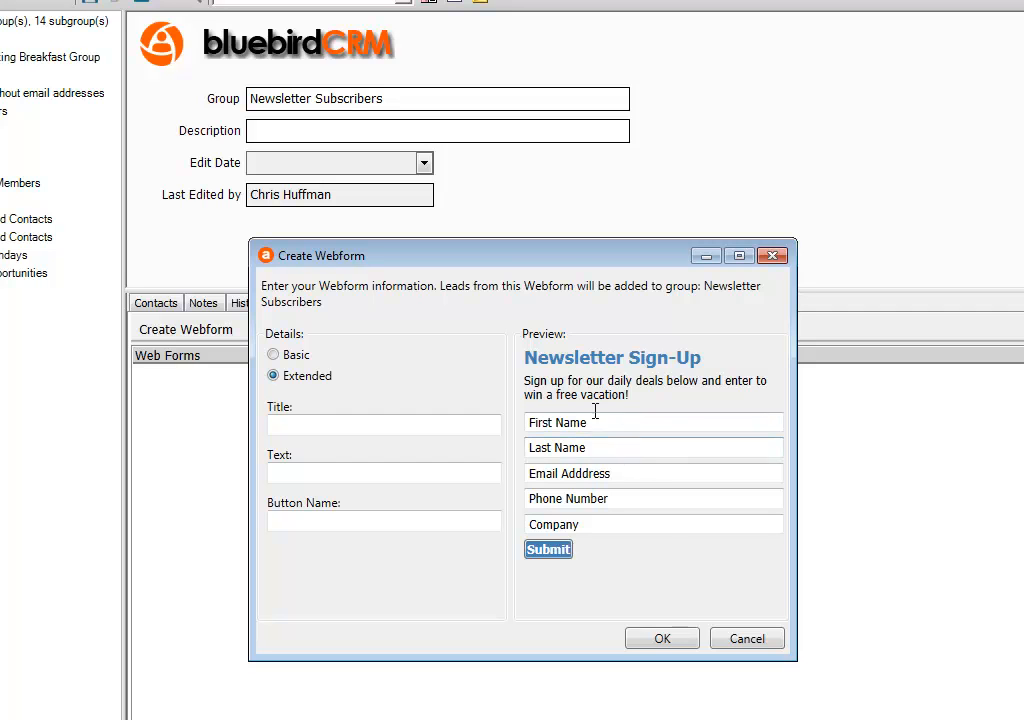
pyautogui.click(359, 425)
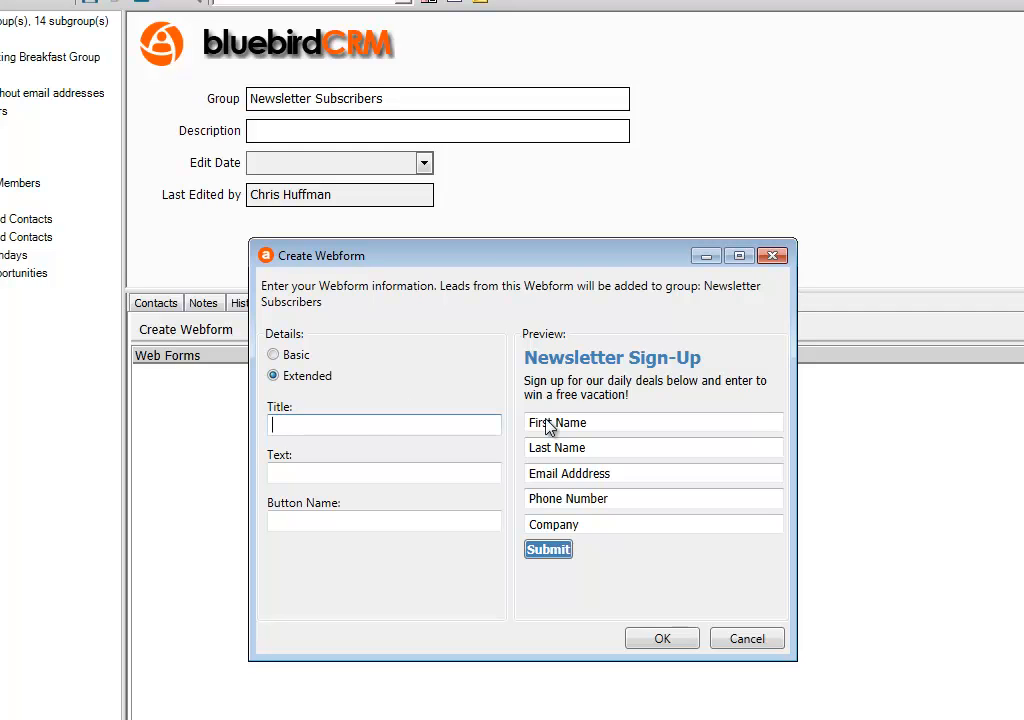
pyautogui.click(550, 551)
pyautogui.write('Join')
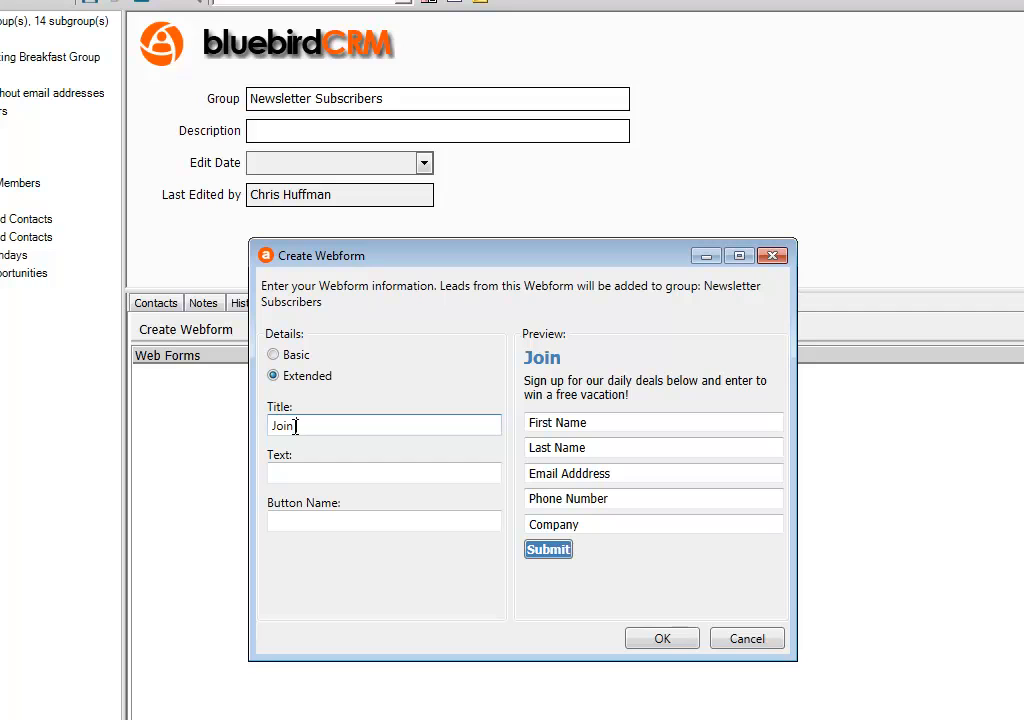
pyautogui.write(' our list')
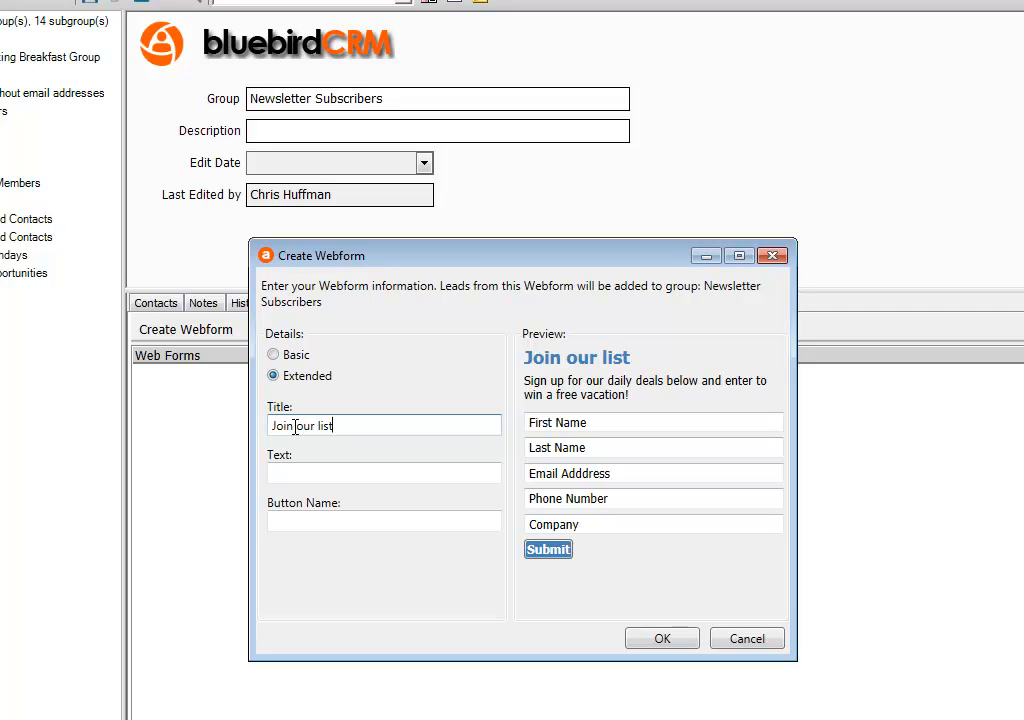
# - Set the webform text to "Sign up to receive great news" and the button name to "Subscribe", and create the form
pyautogui.click(315, 471)
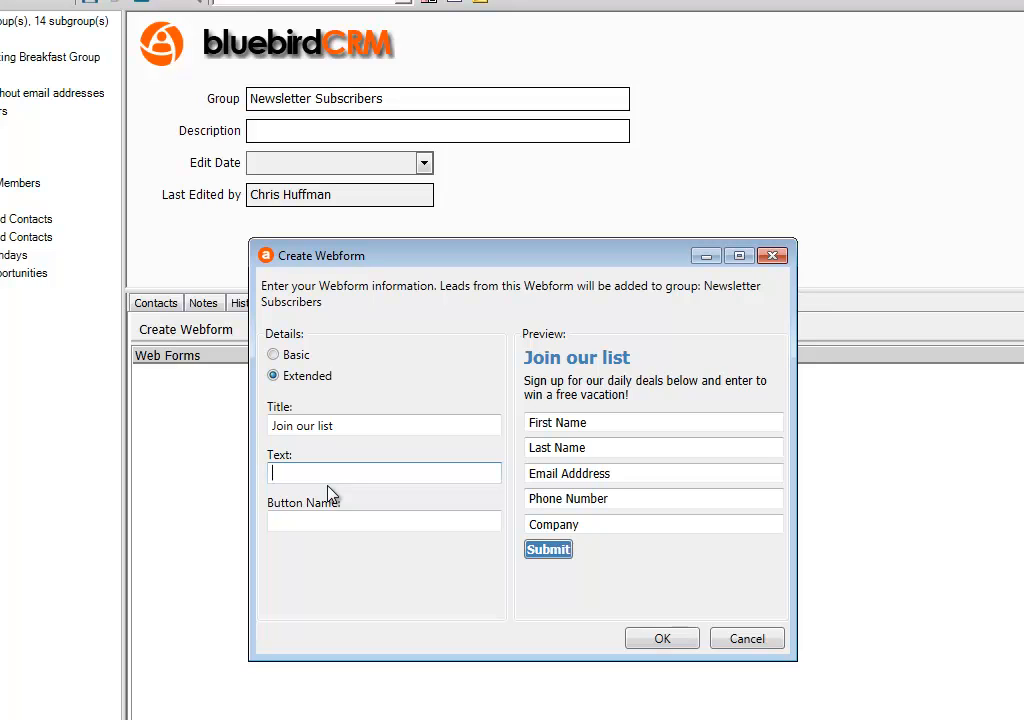
pyautogui.write('Sign up to')
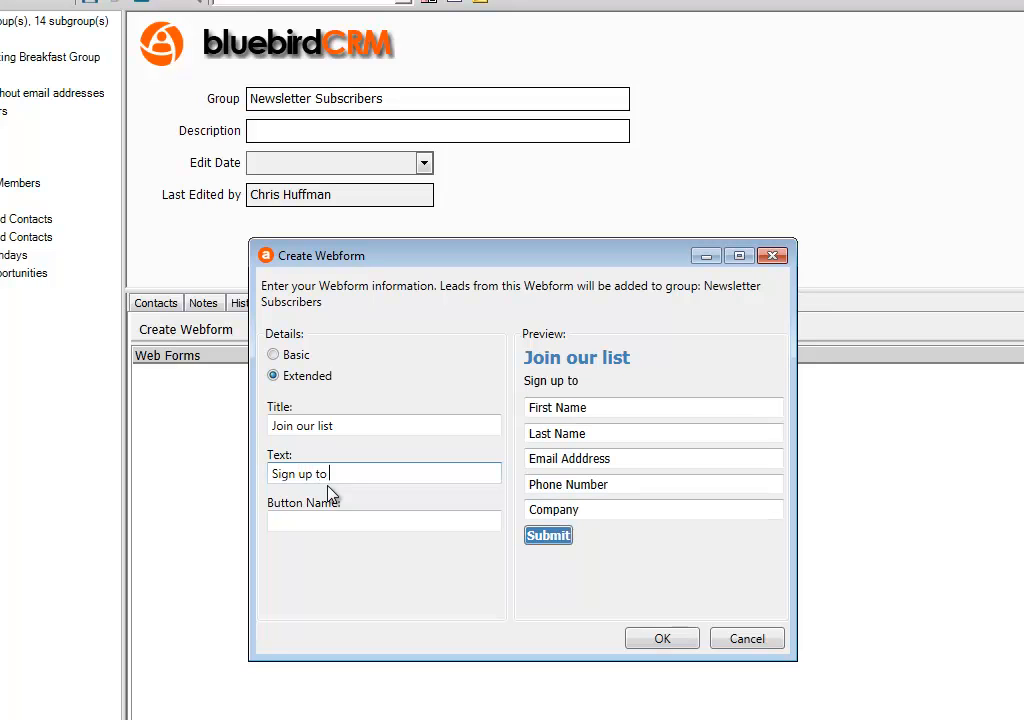
pyautogui.write(' receive greate news')
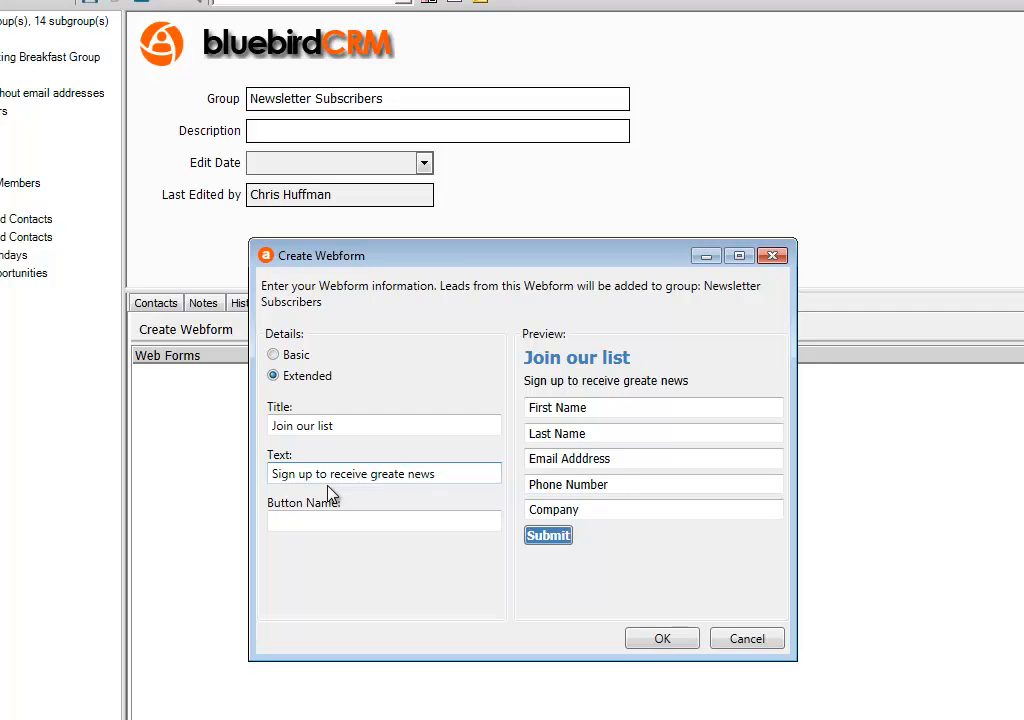
pyautogui.click(404, 477)
pyautogui.press('BackSpace')
pyautogui.click(415, 522)
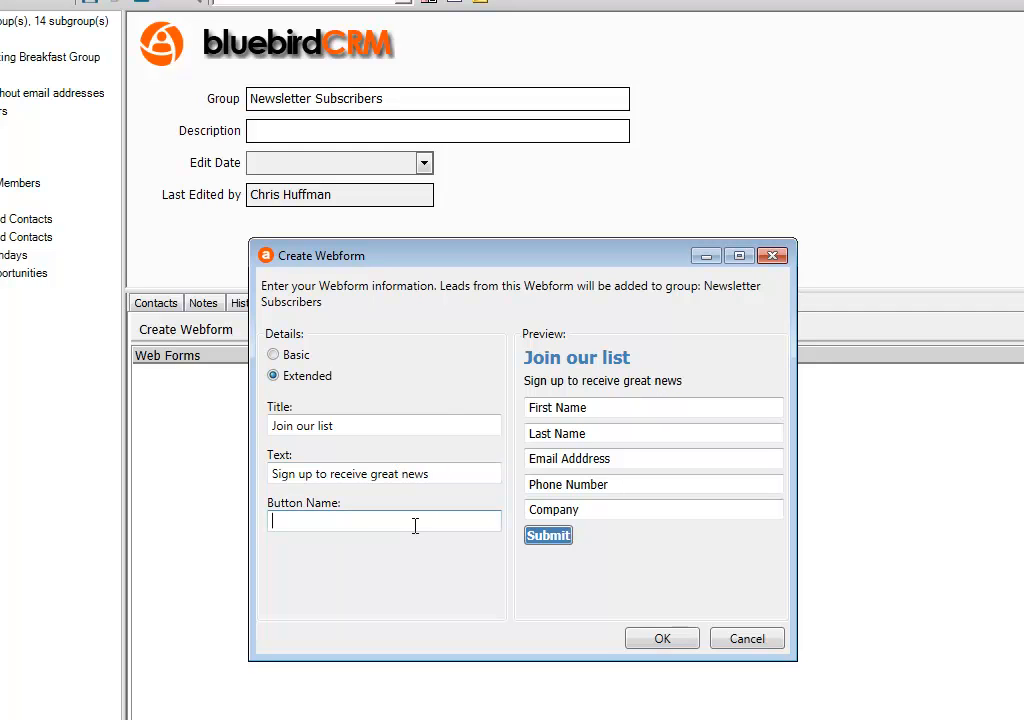
pyautogui.write('Subscribe')
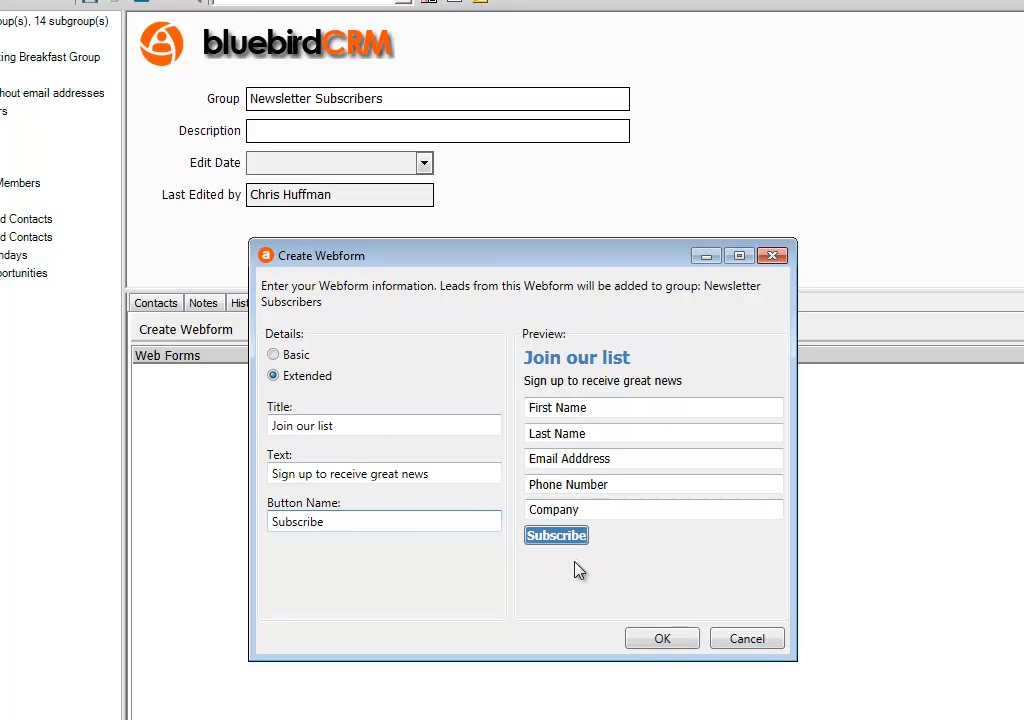
pyautogui.click(660, 640)
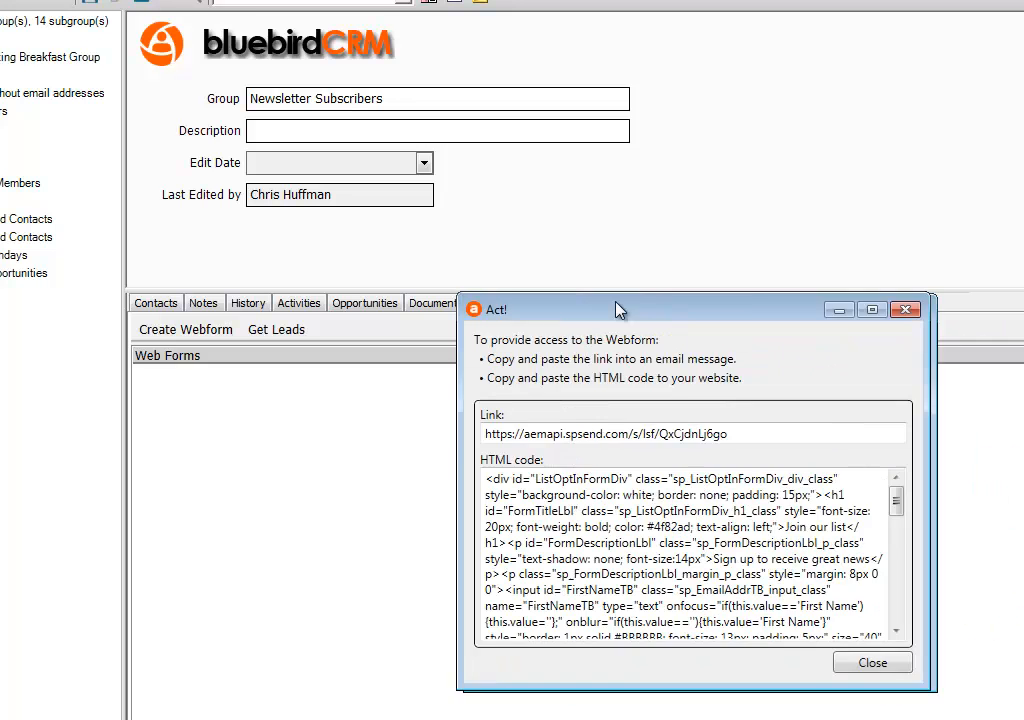
# - Copy the webform's link and open it in the empty tab of the Firefox browser
pyautogui.moveTo(615, 304); pyautogui.dragTo(530, 293)
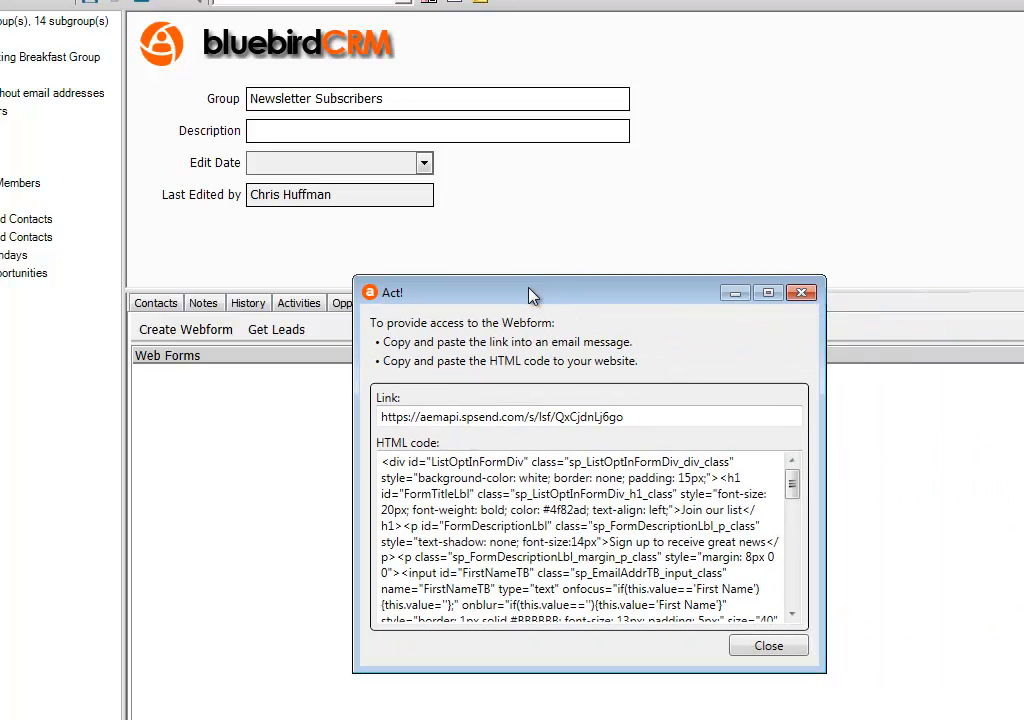
pyautogui.doubleClick(633, 418)
pyautogui.hotkey('ctrl', 'c')
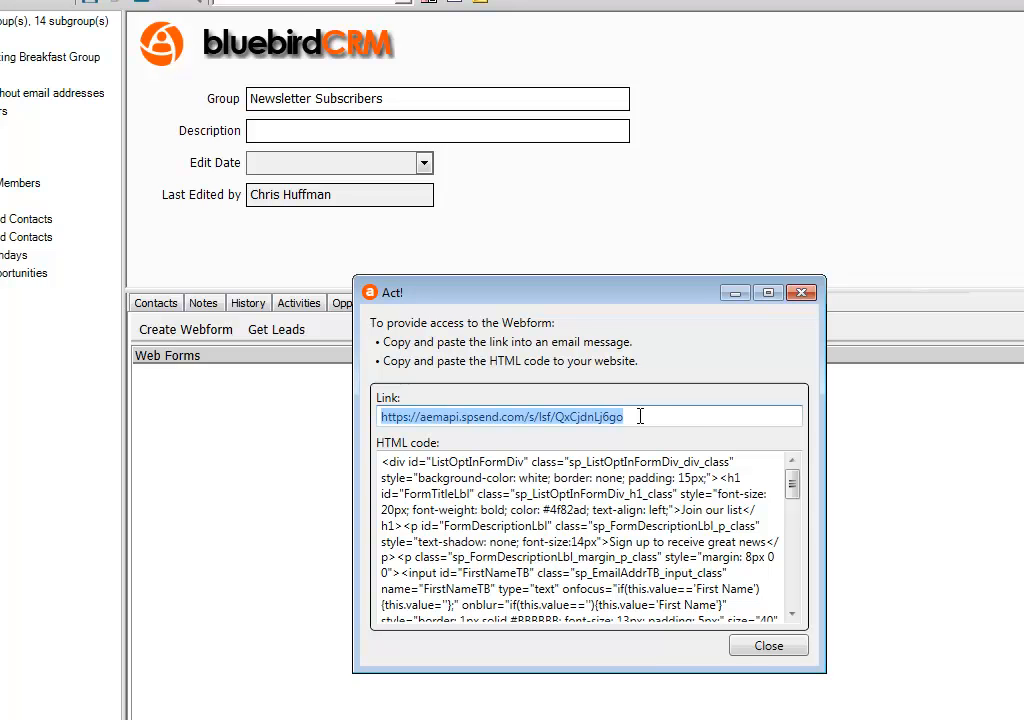
pyautogui.hotkey('alt', 'Tab')
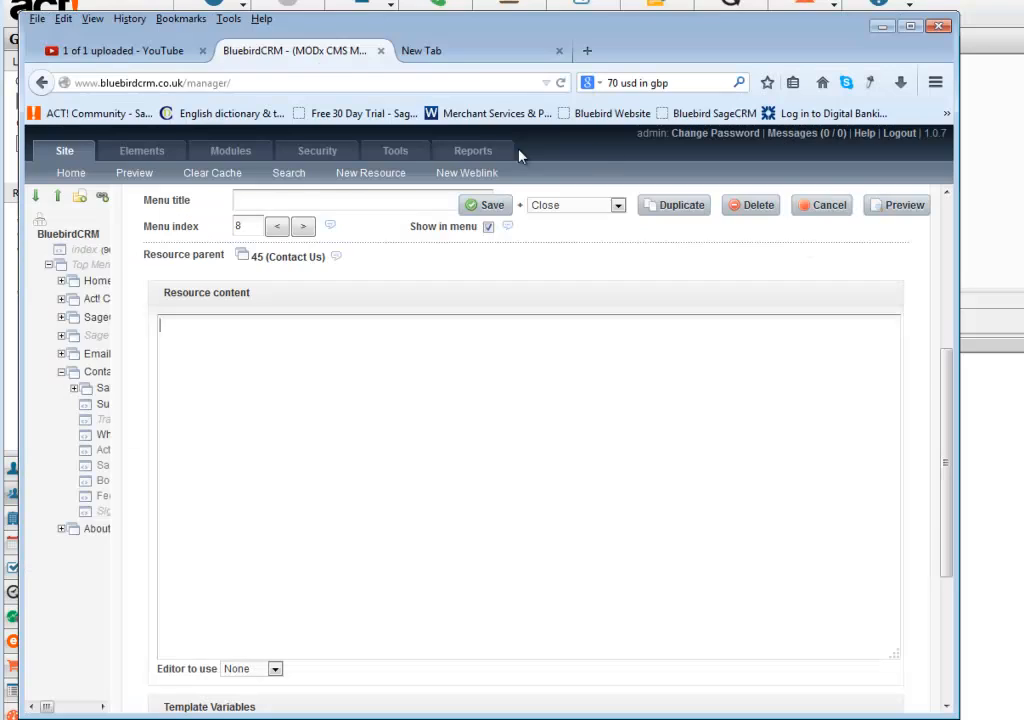
pyautogui.click(468, 58)
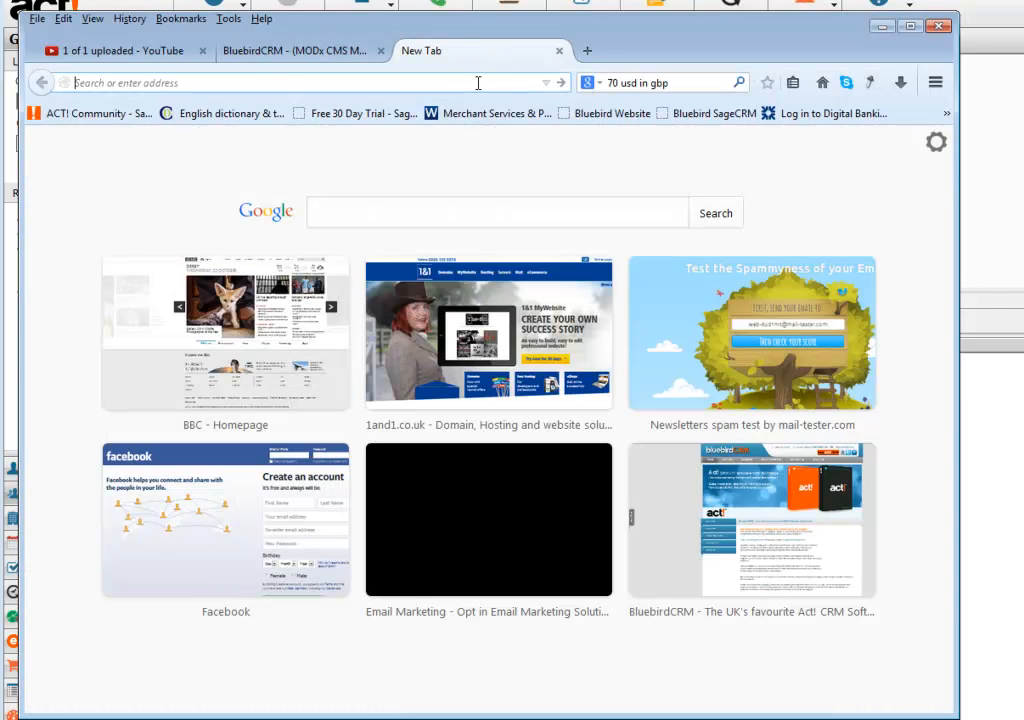
pyautogui.hotkey('ctrl', 'v')
pyautogui.press('Return')
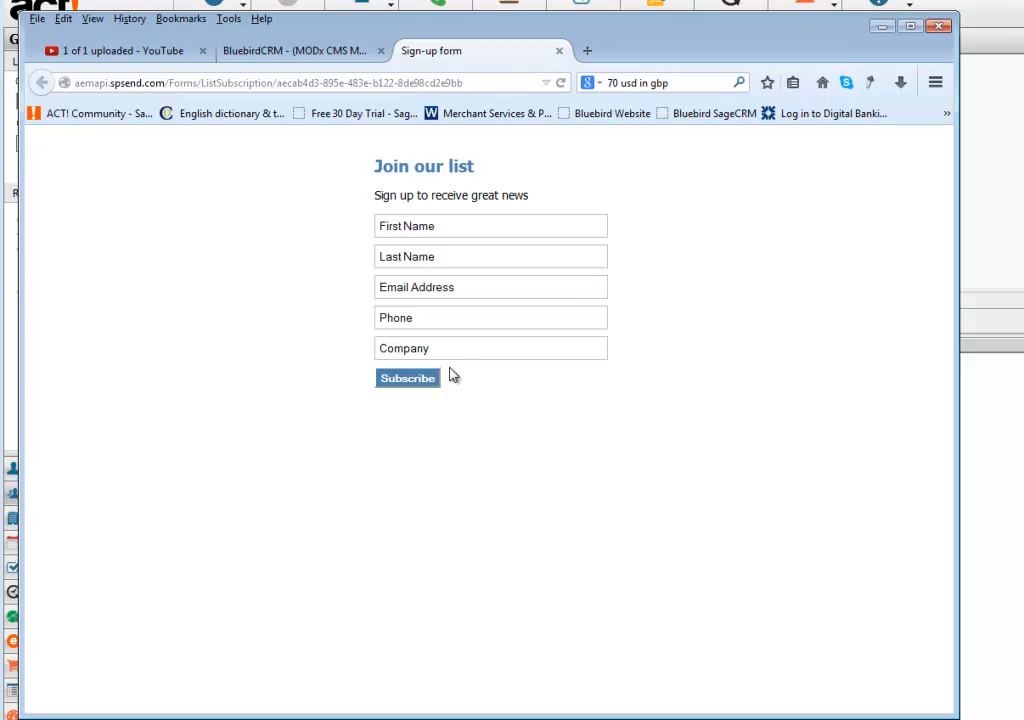
# - Copy the webform's full HTML code from Act! into the empty resource content of the website page in MODx and save the page
pyautogui.click(882, 26)
pyautogui.click(712, 468)
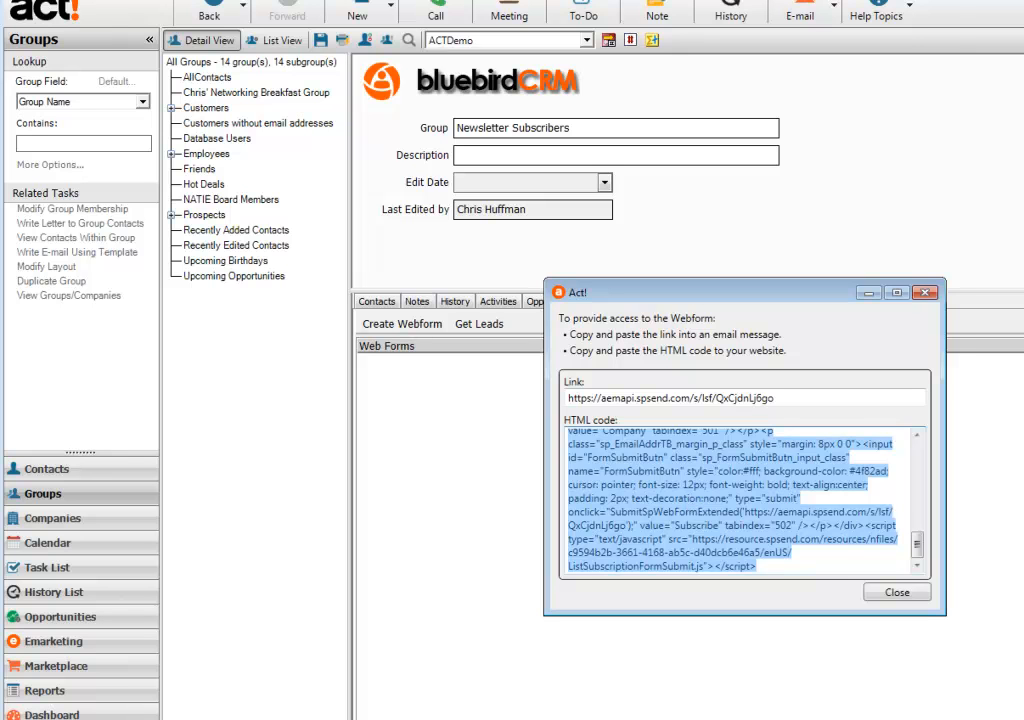
pyautogui.hotkey('alt', 'Tab')
pyautogui.click(324, 55)
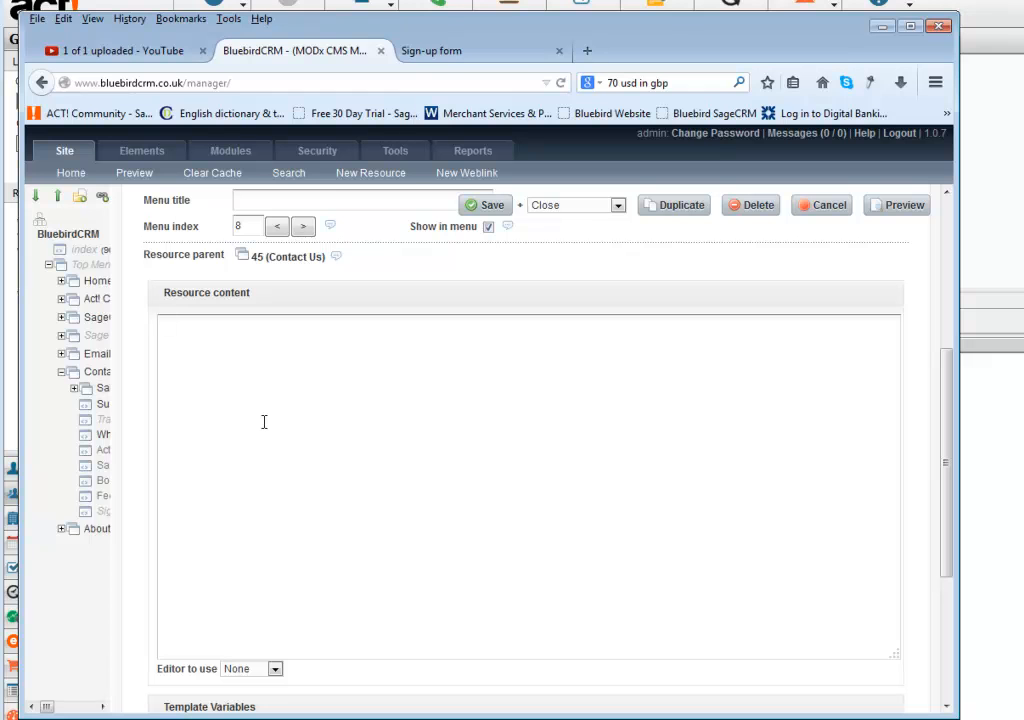
pyautogui.hotkey('ctrl', 'v')
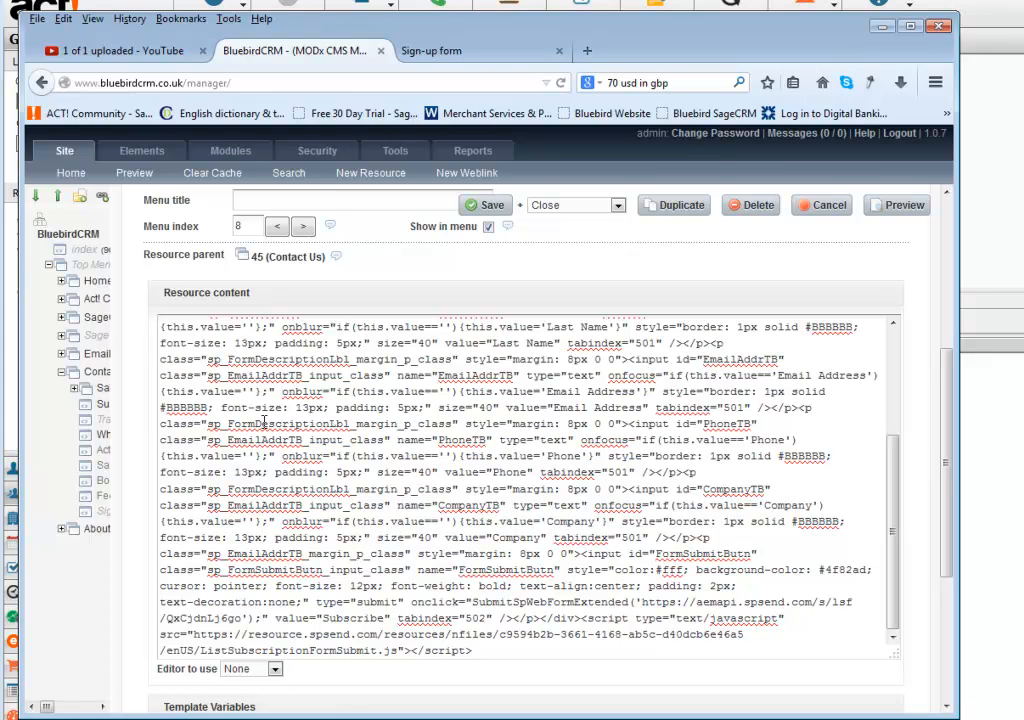
pyautogui.click(489, 205)
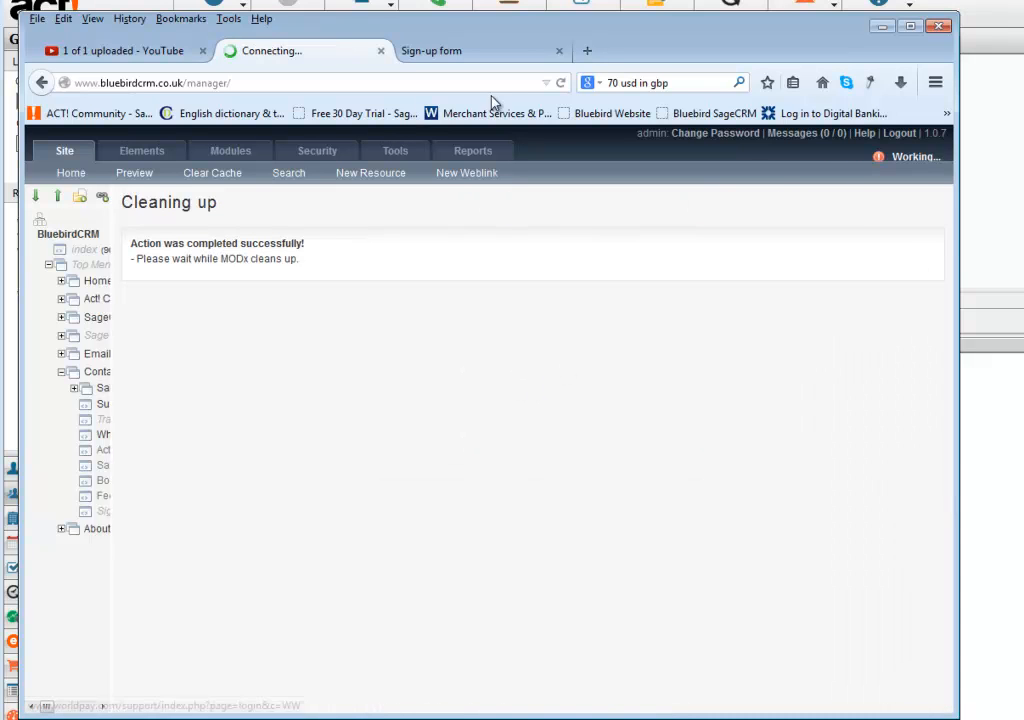
# - Preview the website page and submit its sign-up form with a test subscriber's name, e-mail, phone number and company "ABC plc"
pyautogui.click(895, 205)
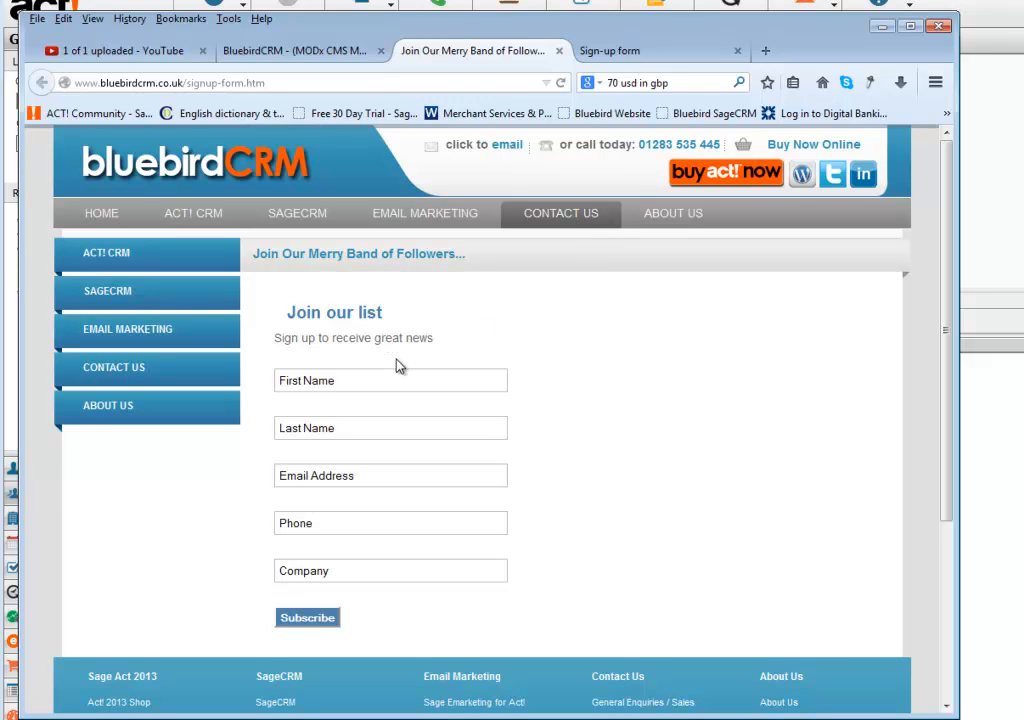
pyautogui.click(367, 379)
pyautogui.write('Stan')
pyautogui.press('Tab')
pyautogui.write('C')
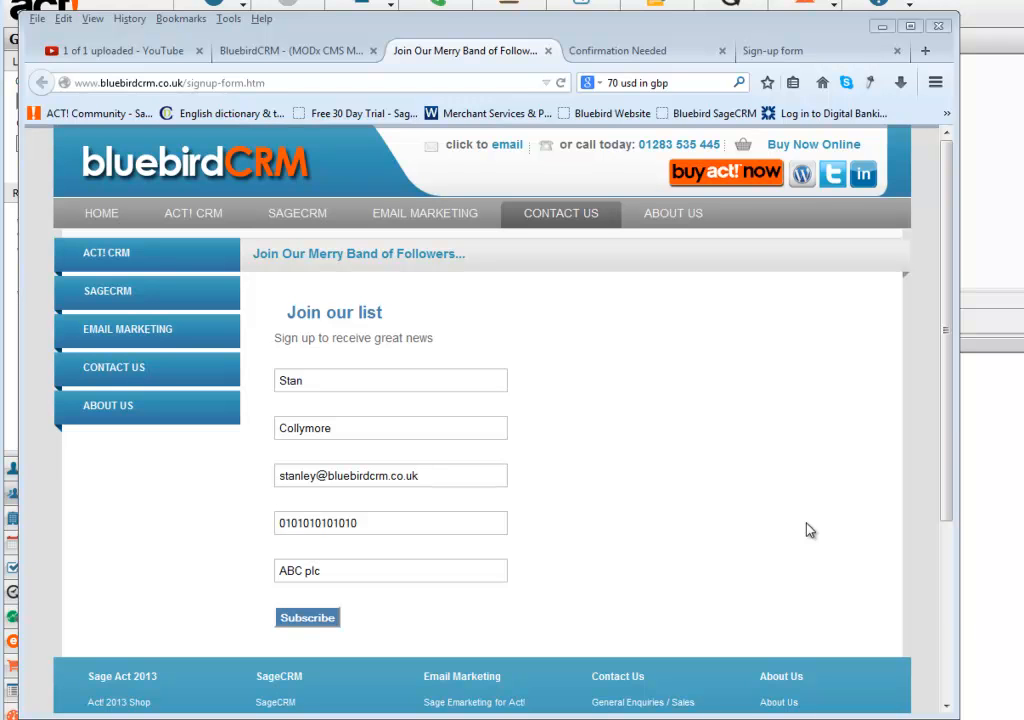
pyautogui.click(305, 618)
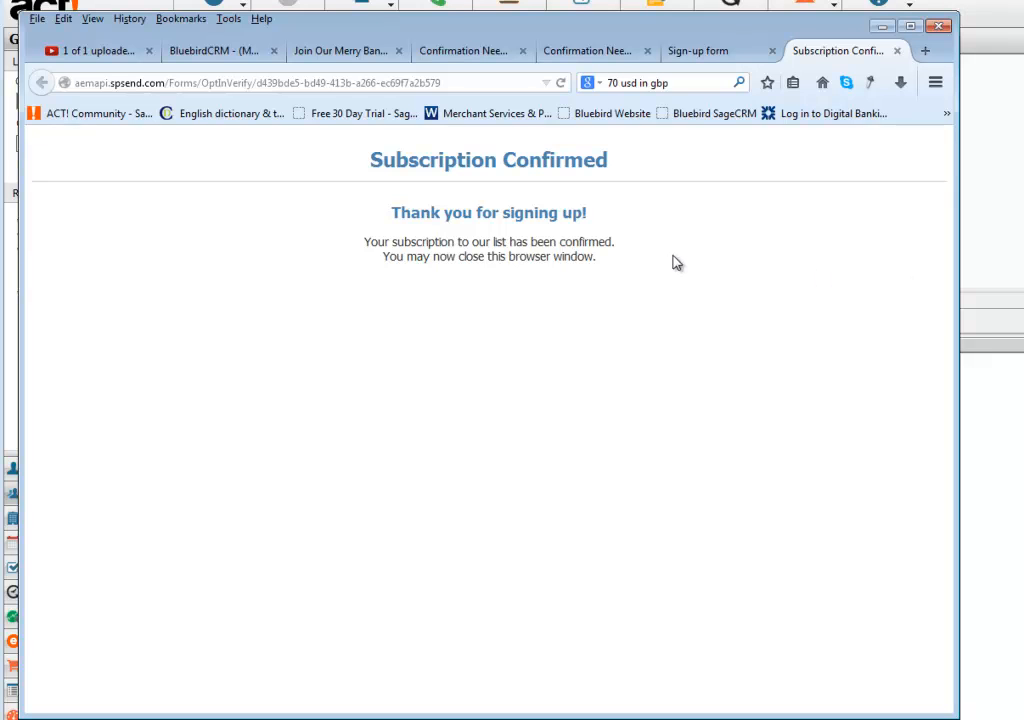
# - Return to Act!, dismiss the webform code window, and retrieve the new leads into the group's contact list
pyautogui.click(969, 308)
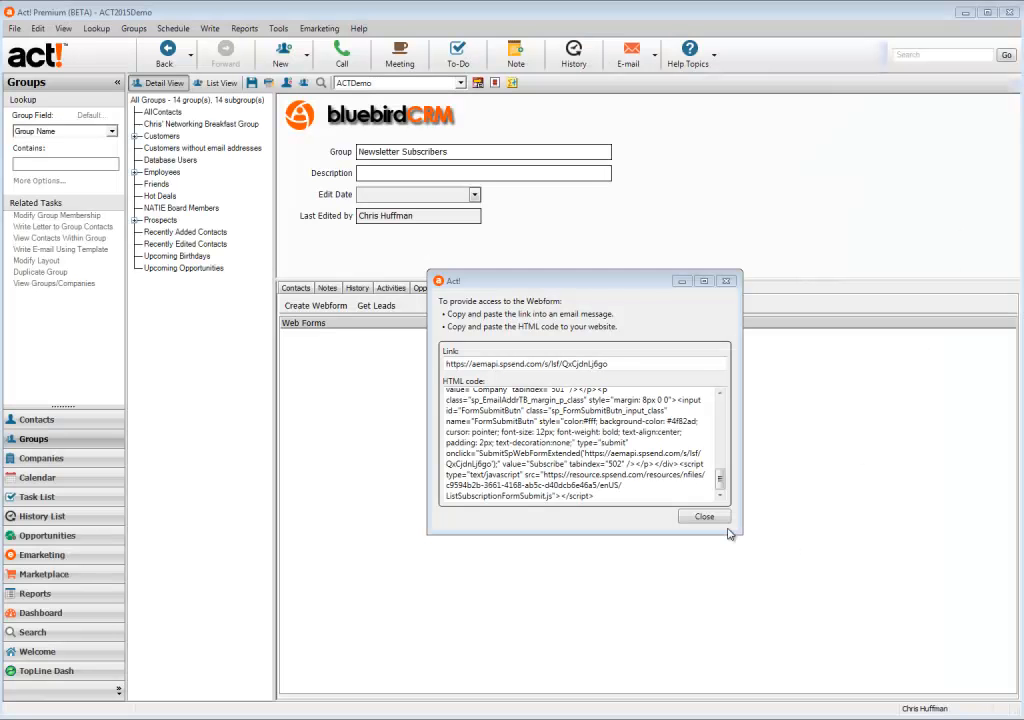
pyautogui.click(705, 518)
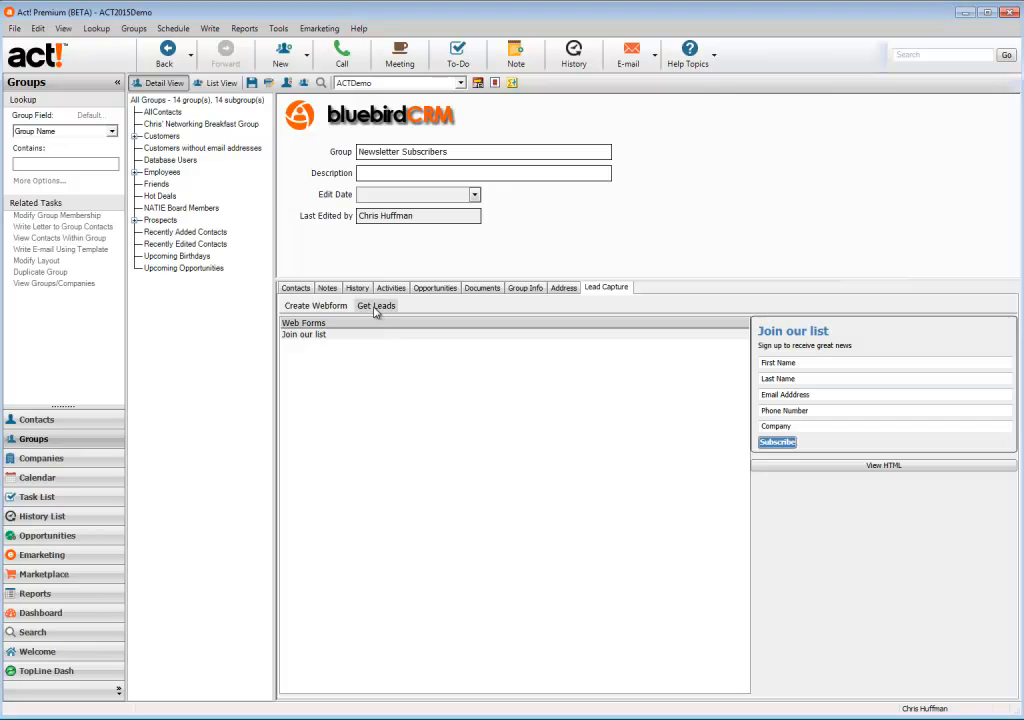
pyautogui.click(376, 306)
pyautogui.click(296, 290)
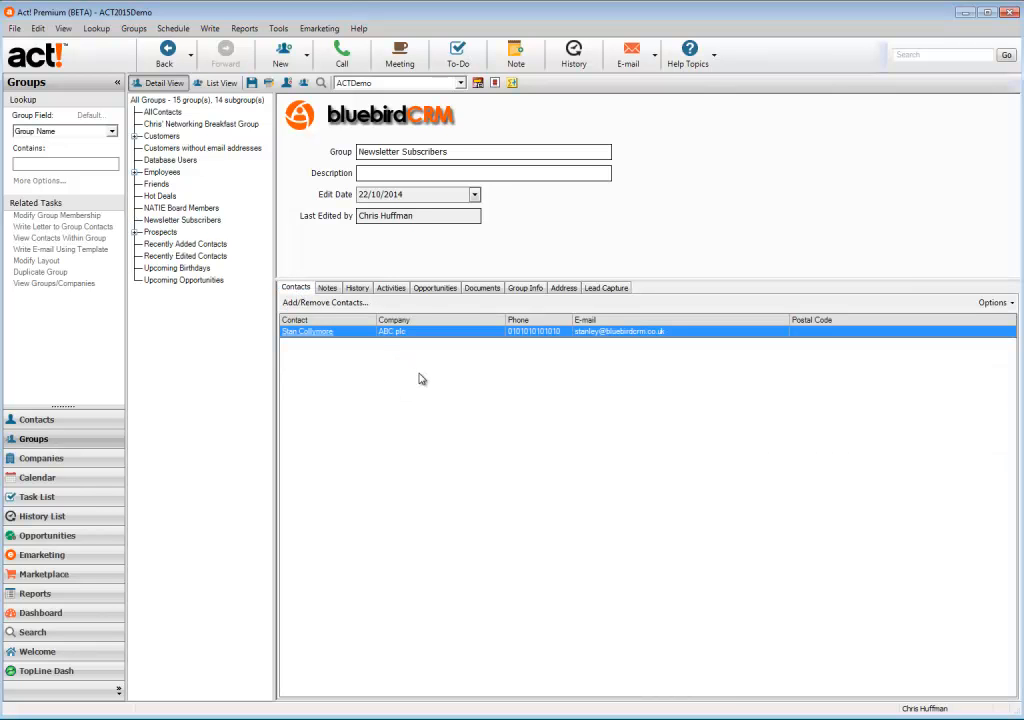
# - Open the captured subscriber's contact record and examine its Referred By value and contact access details
pyautogui.click(313, 332)
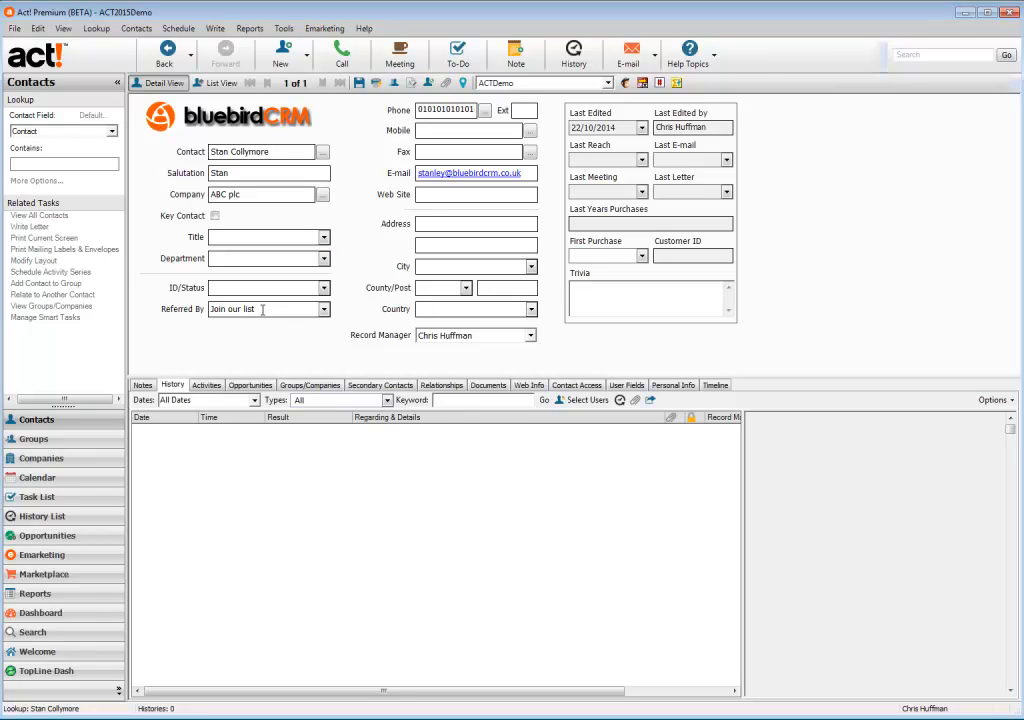
pyautogui.moveTo(262, 310); pyautogui.dragTo(208, 310)
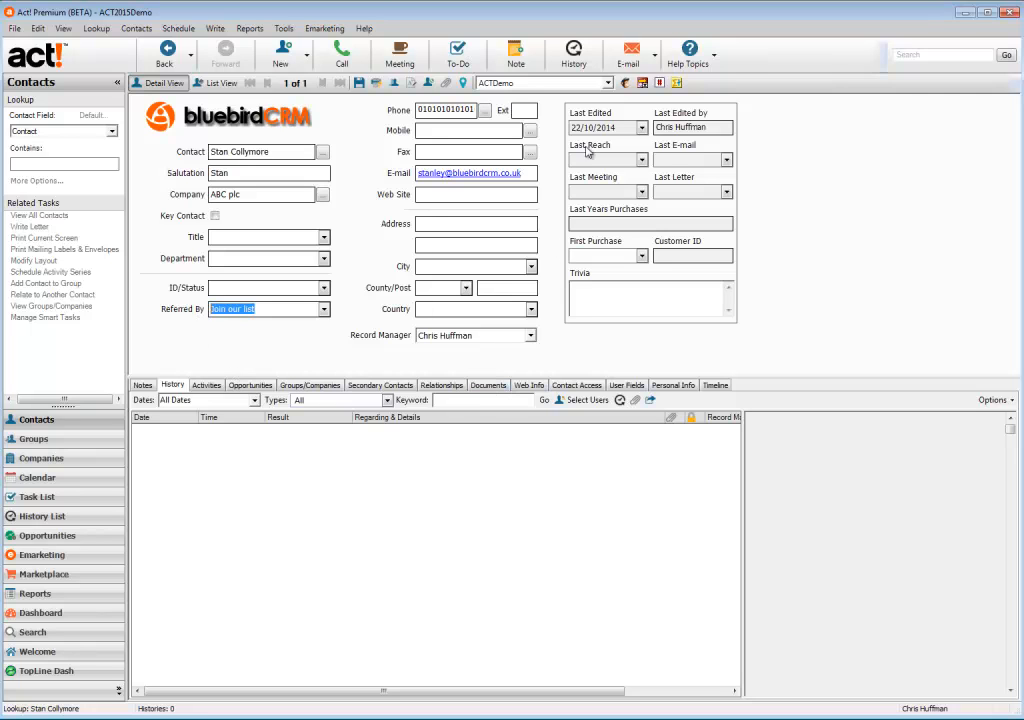
pyautogui.click(574, 386)
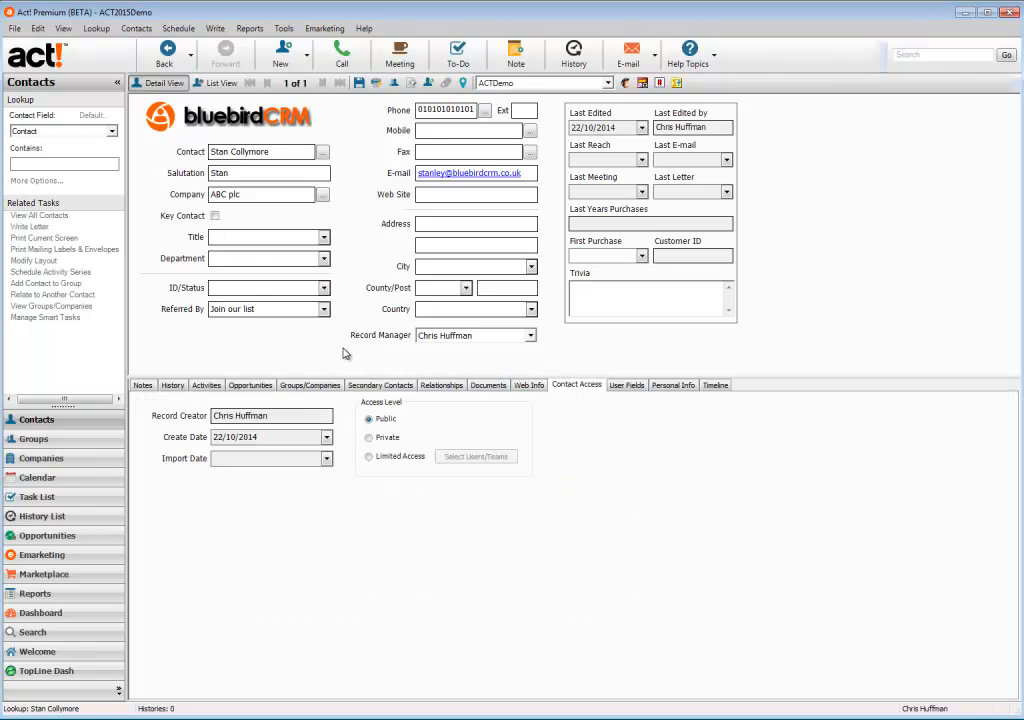